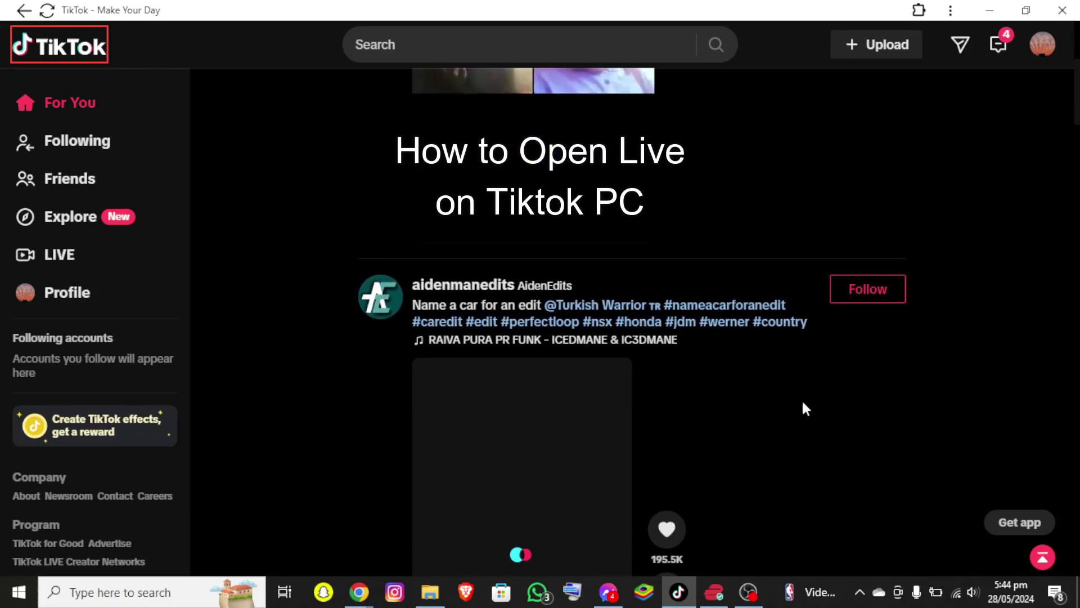
scroll(802, 399, down, 2)
scroll(803, 398, down, 1)
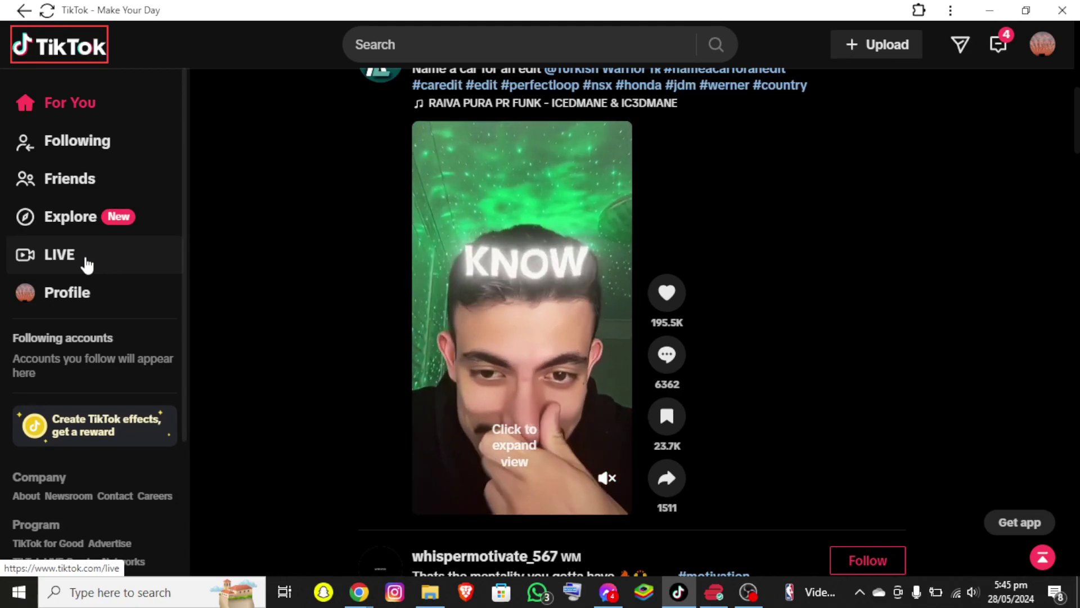
Open TikTok's LIVE page from the sidebar to show the featured stream and Gaming streams.
click(88, 260)
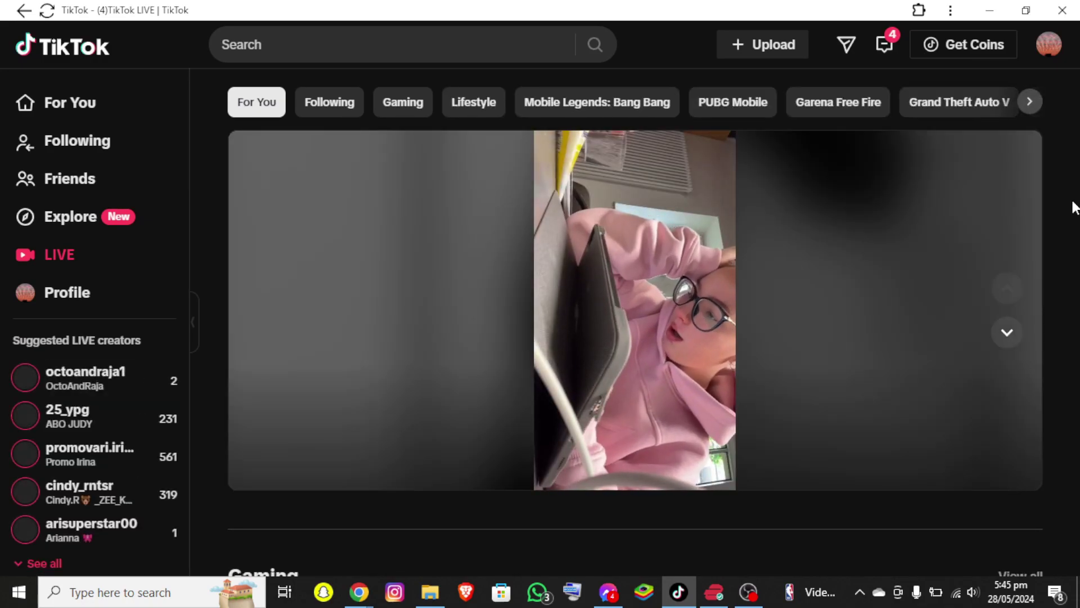
mouse_move(714, 336)
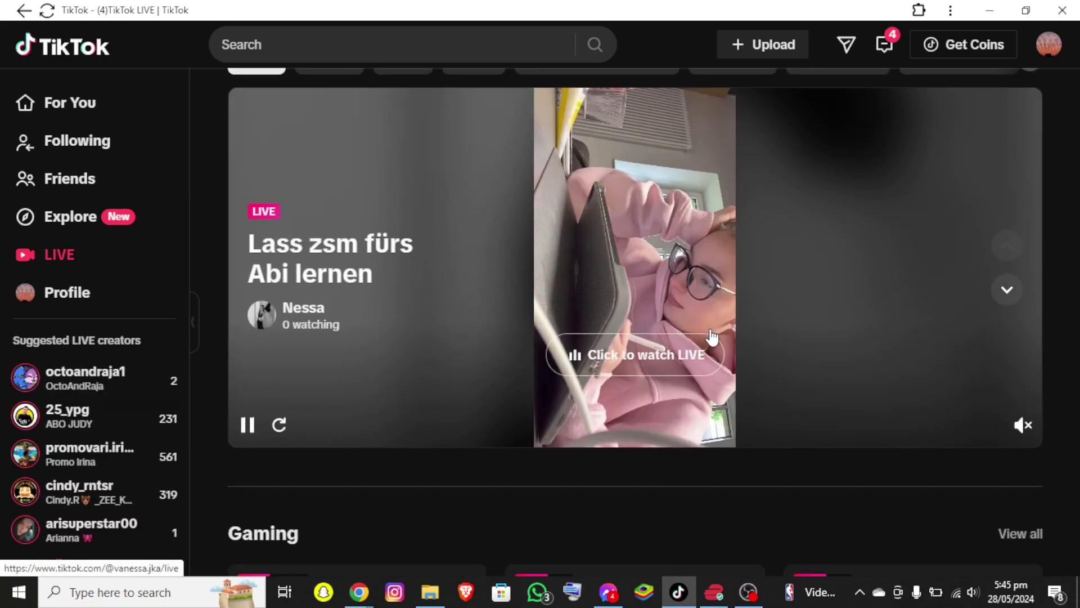
scroll(718, 335, down, 4)
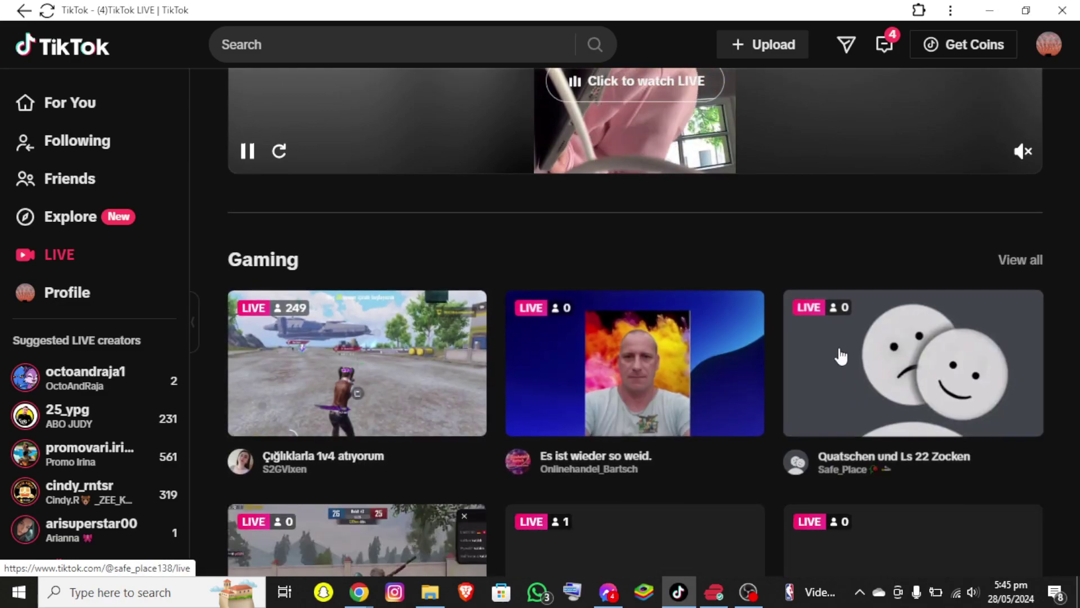
scroll(1059, 326, up, 5)
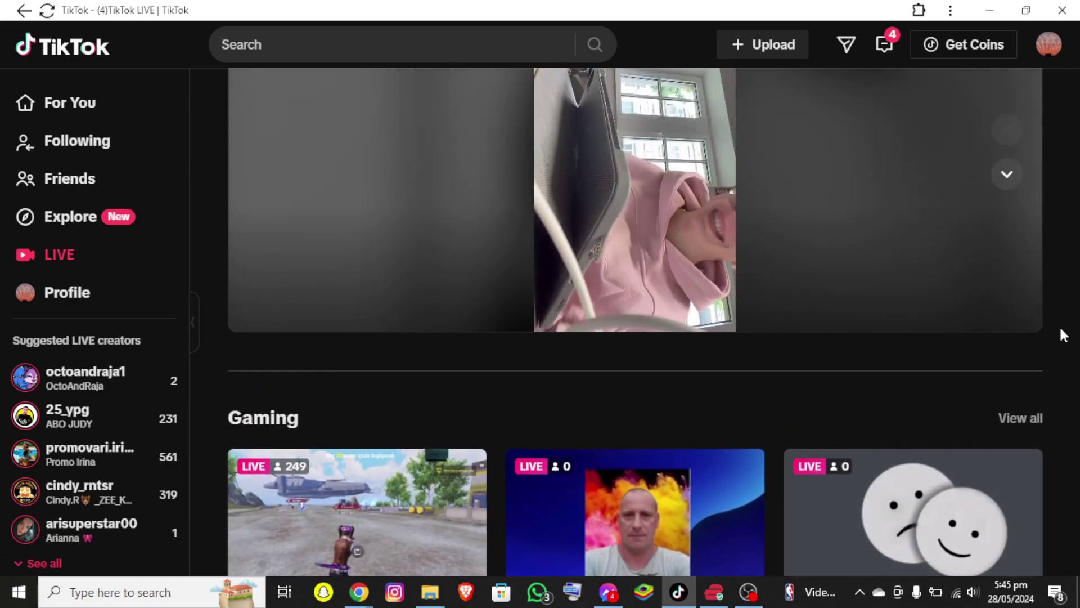